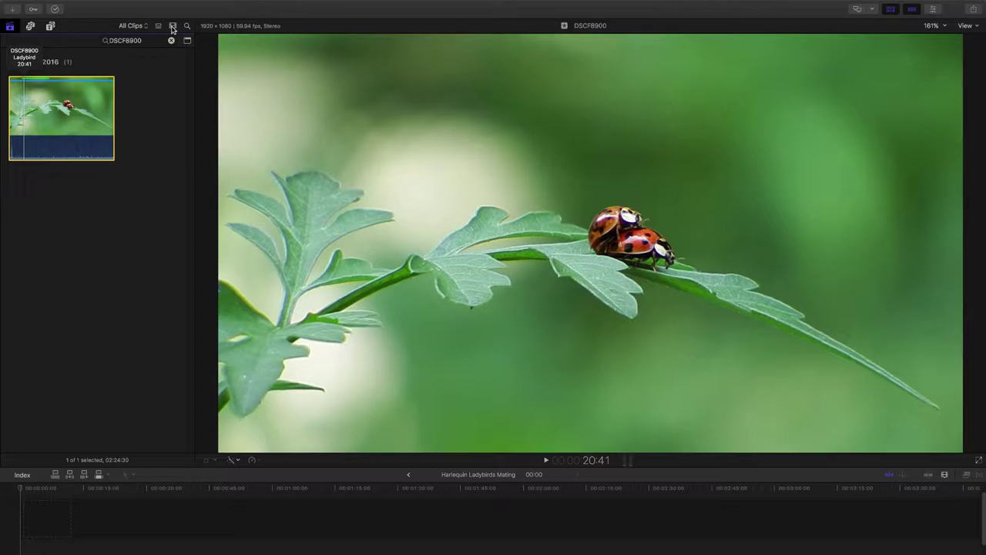
Set the browser filmstrip duration to 30s so the clip spans three rows, keeping the Content Created sort
click(173, 27)
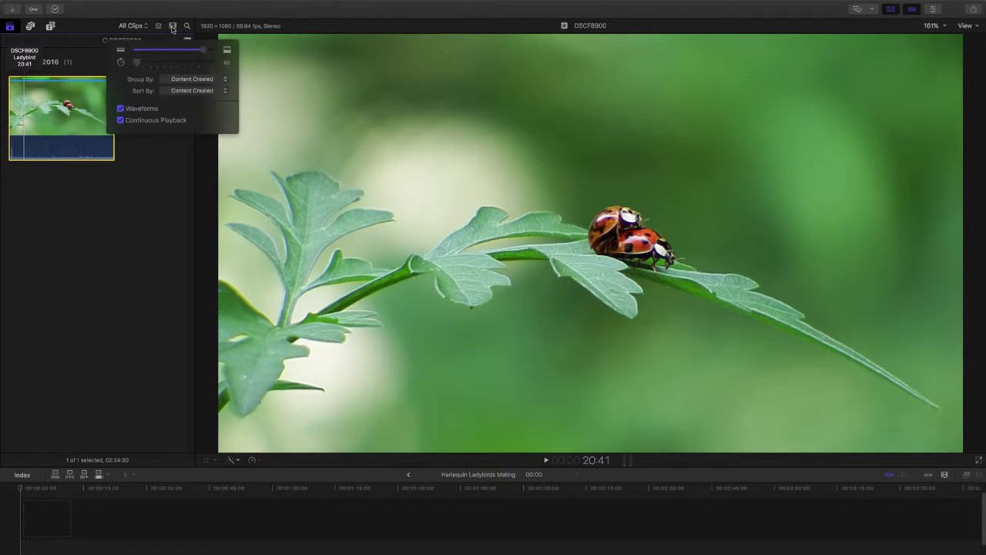
click(185, 93)
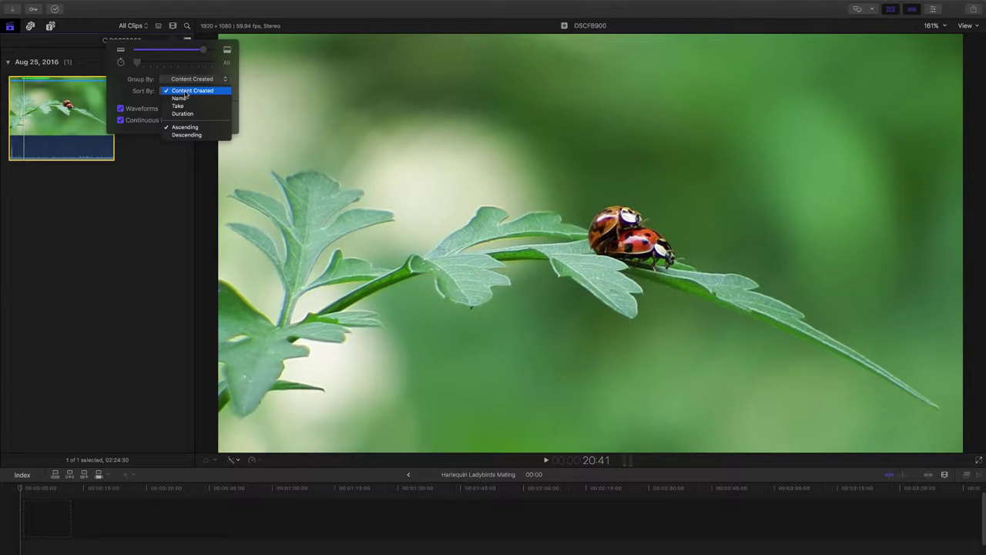
click(185, 91)
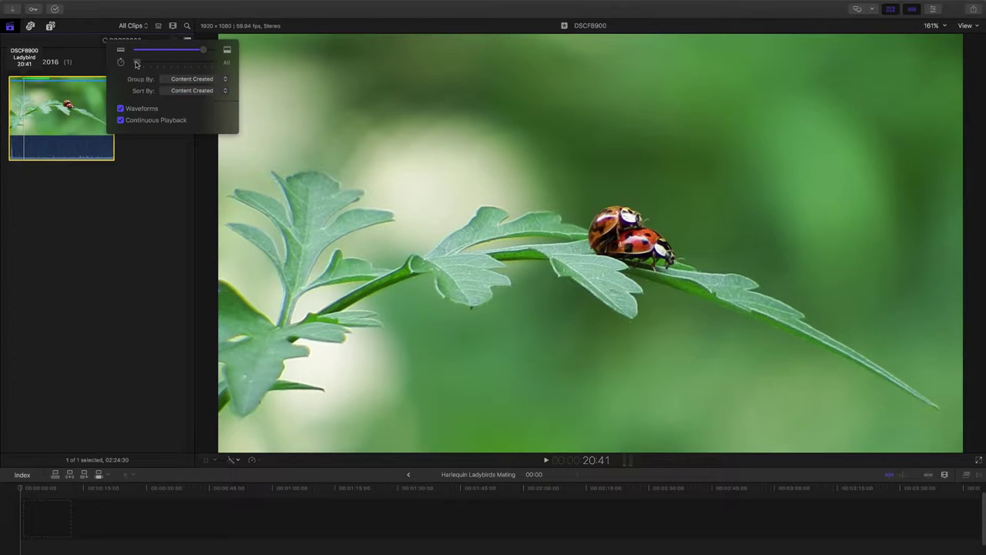
drag(159, 64, 179, 63)
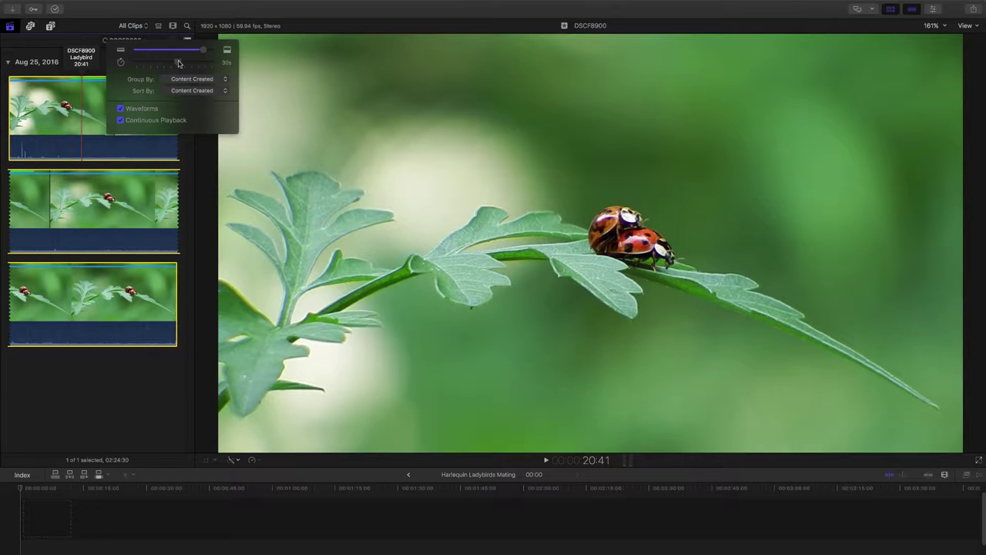
Close the Clip Appearance popover to view the DSCF8900 filmstrips
click(173, 26)
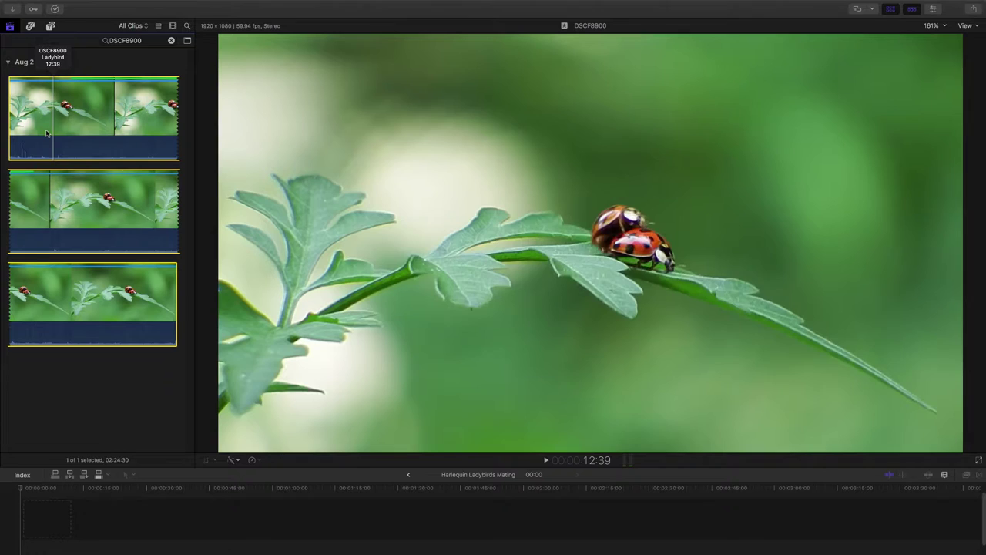
Show the Inspector and mark a 16:01 range at the start of DSCF8900
key(super+4)
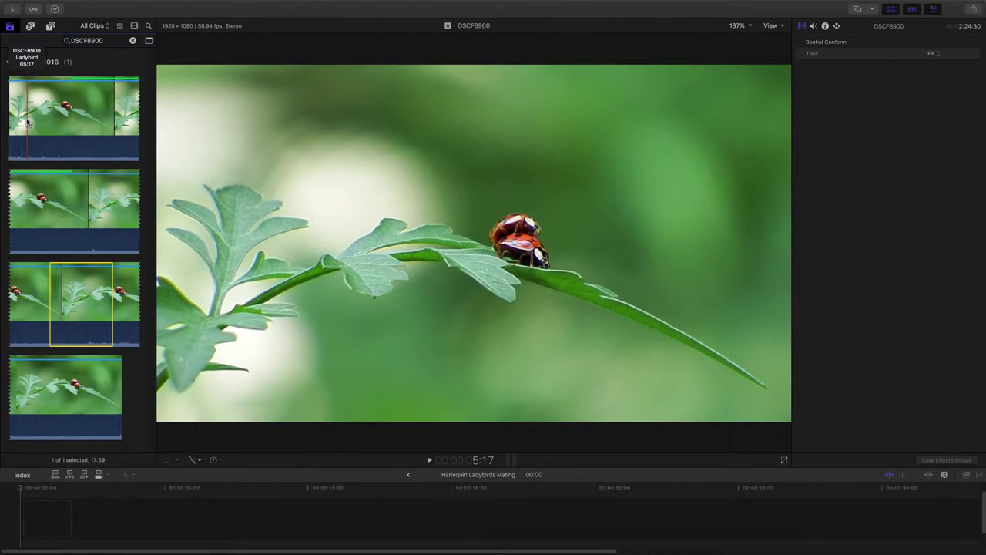
key(i)
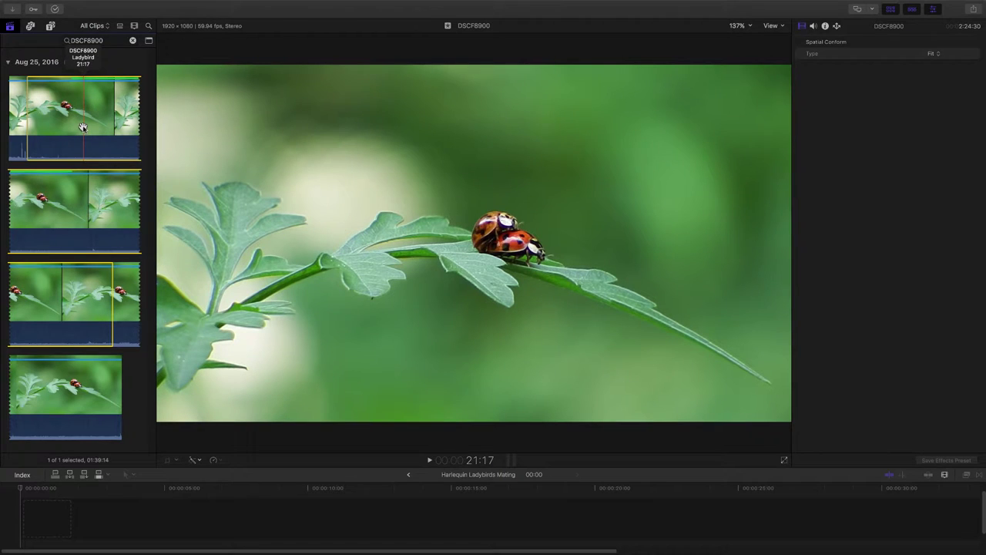
key(o)
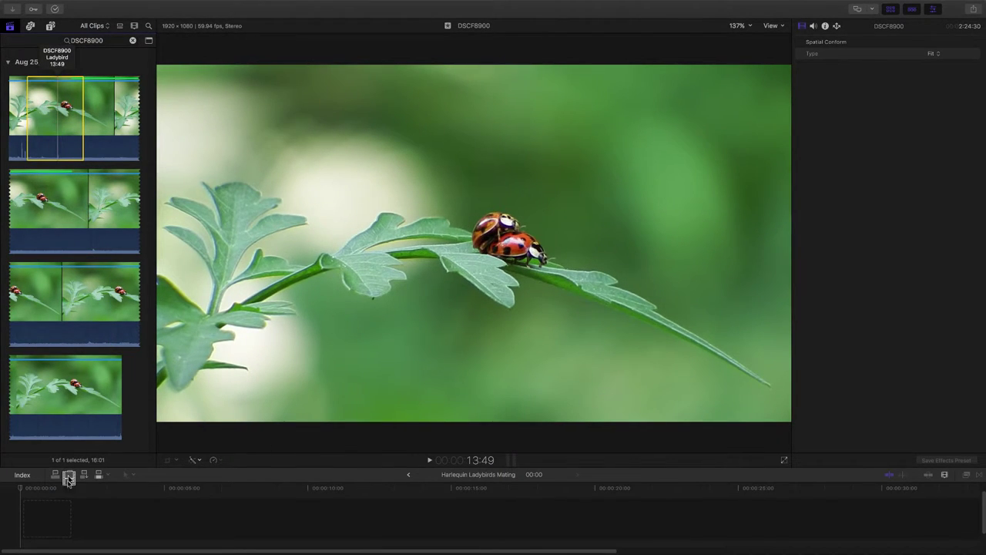
Append the 16:01 range to the Harlequin Ladybirds Mating timeline and briefly play it
key(e)
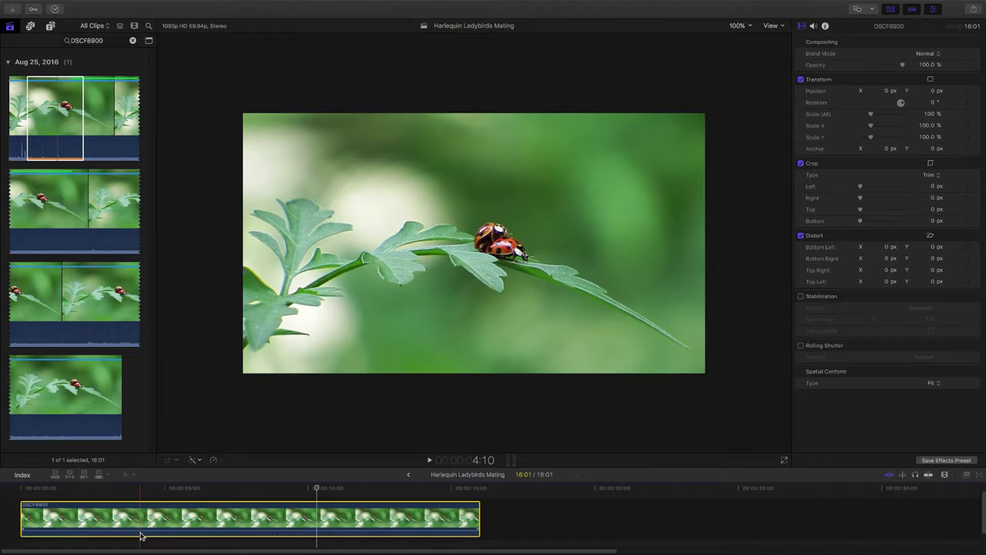
mouse_move(141, 532)
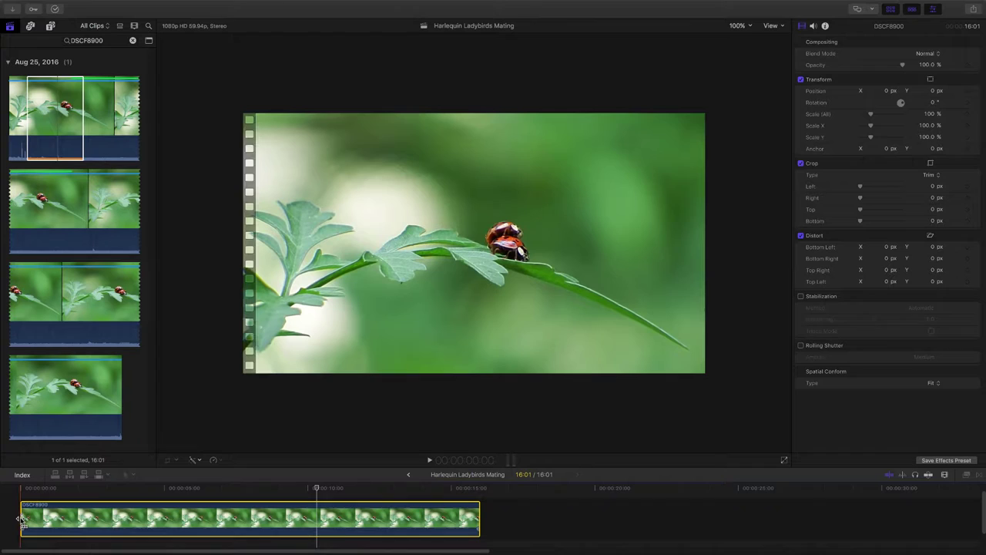
key(space)
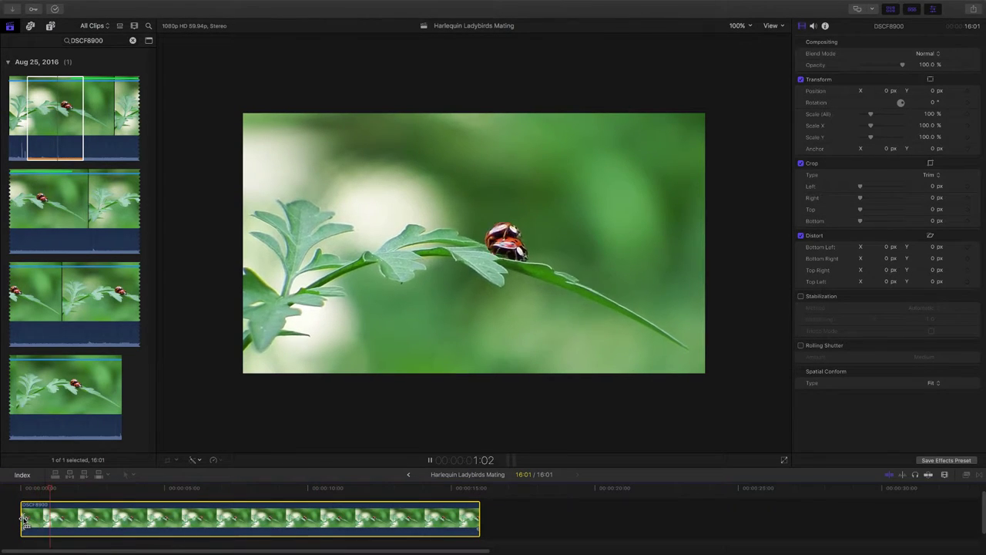
key(space)
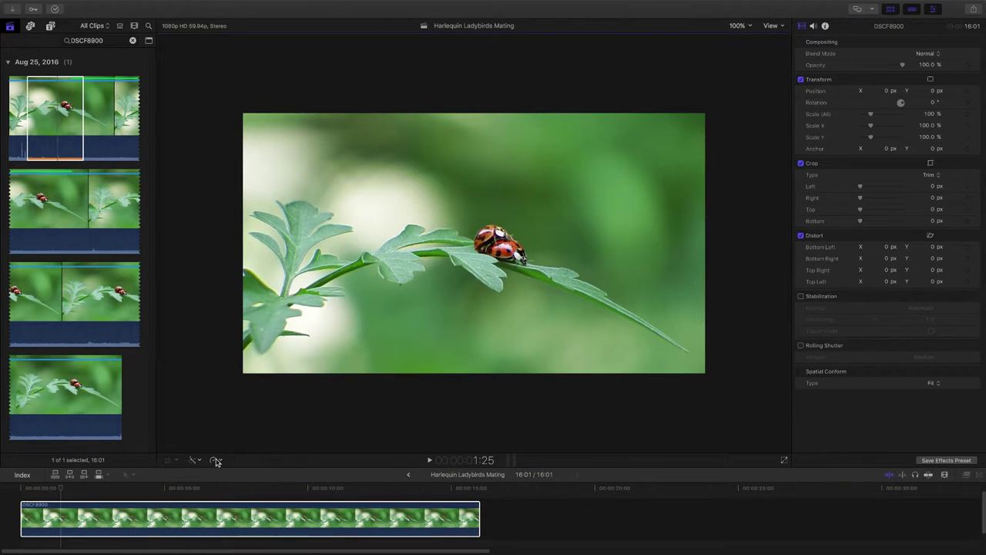
Retime the timeline clip to a custom 00:00:30:00 duration, giving 53% speed
click(216, 461)
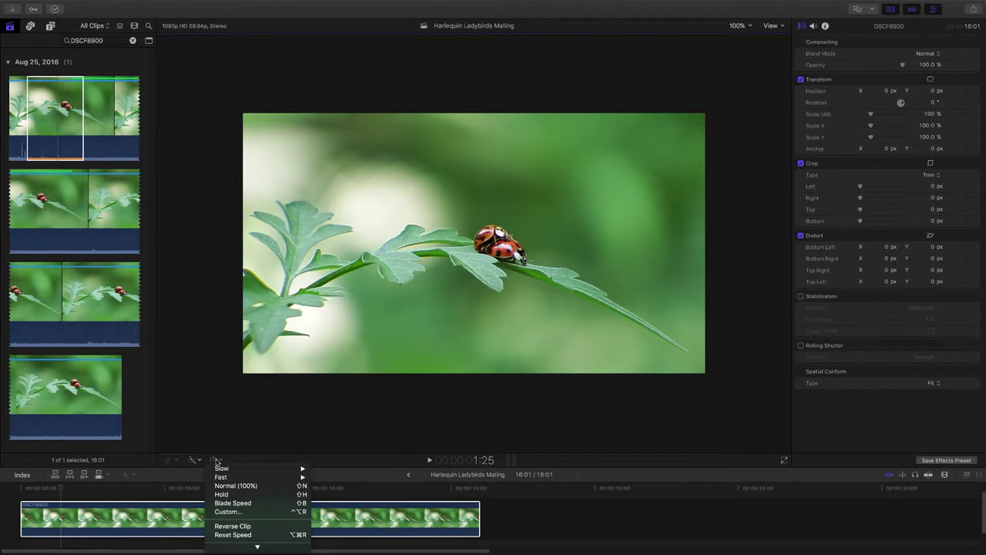
click(229, 514)
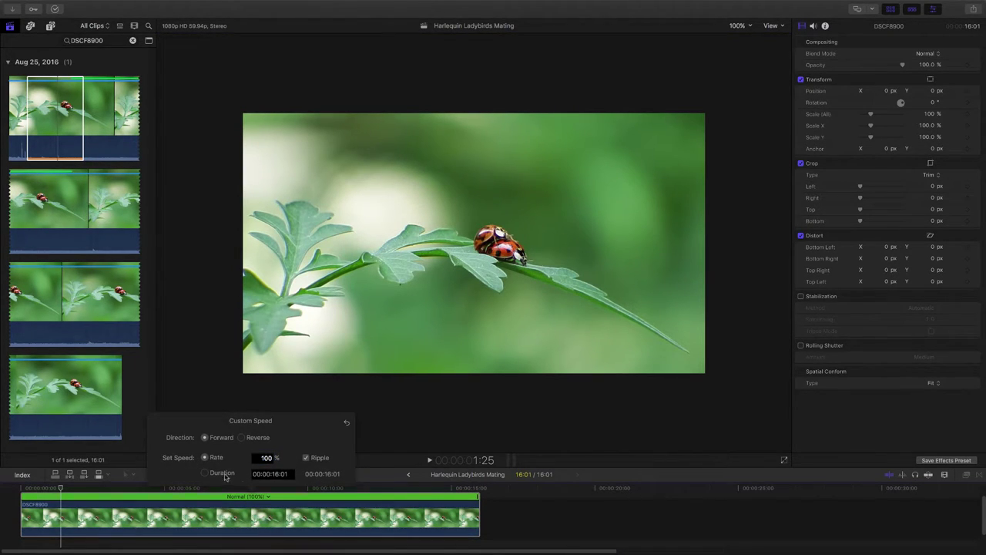
click(205, 473)
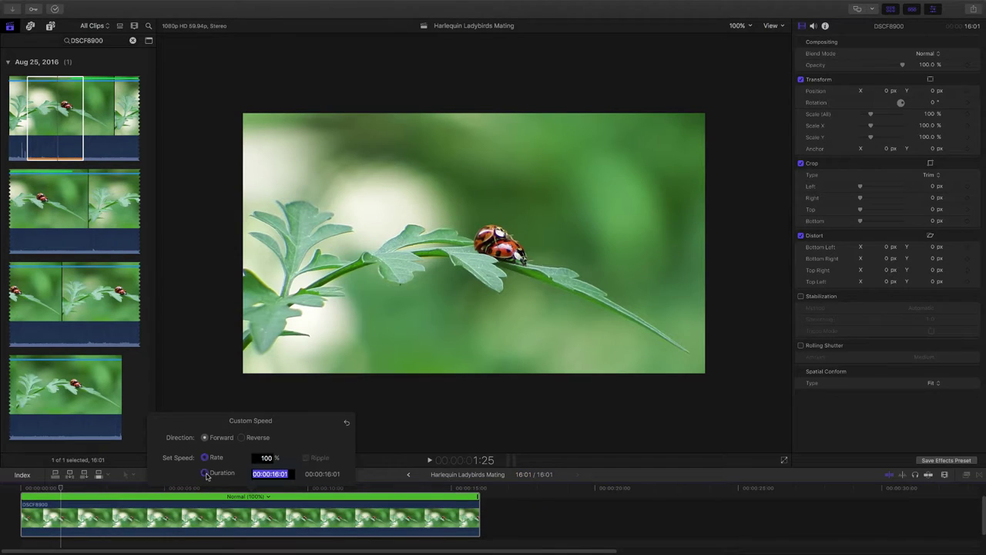
click(286, 474)
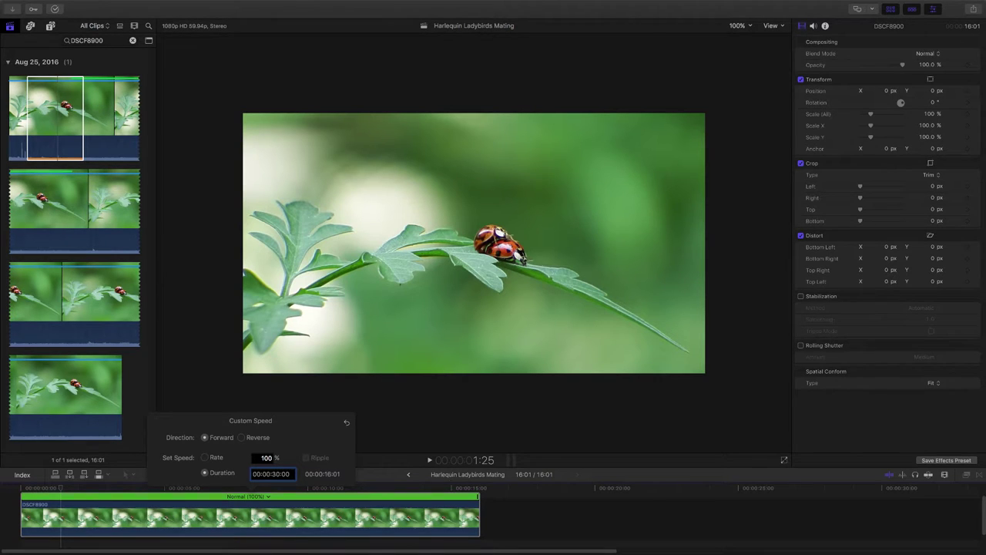
key(Return)
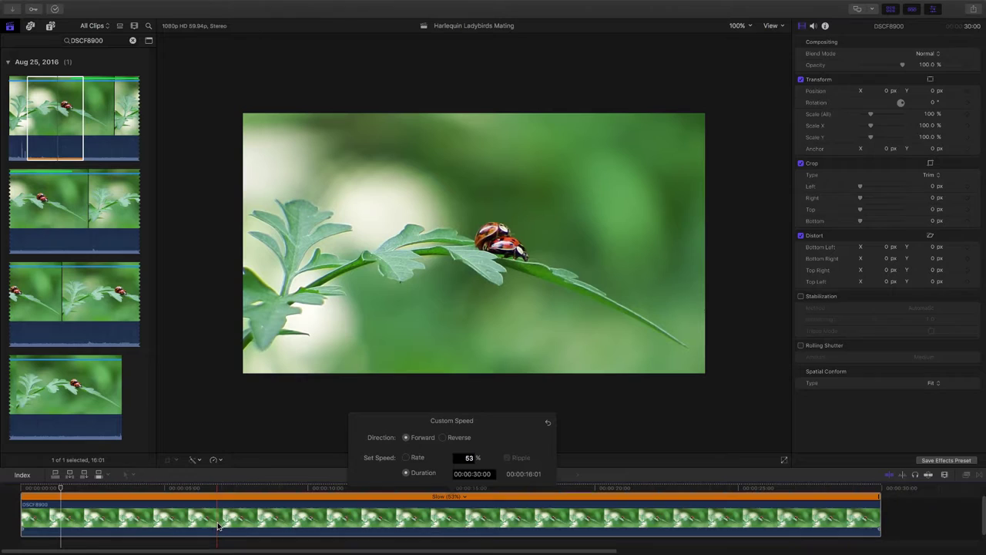
Switch the viewer crop to Ken Burns and shrink the Start frame onto the ladybirds
key(Return)
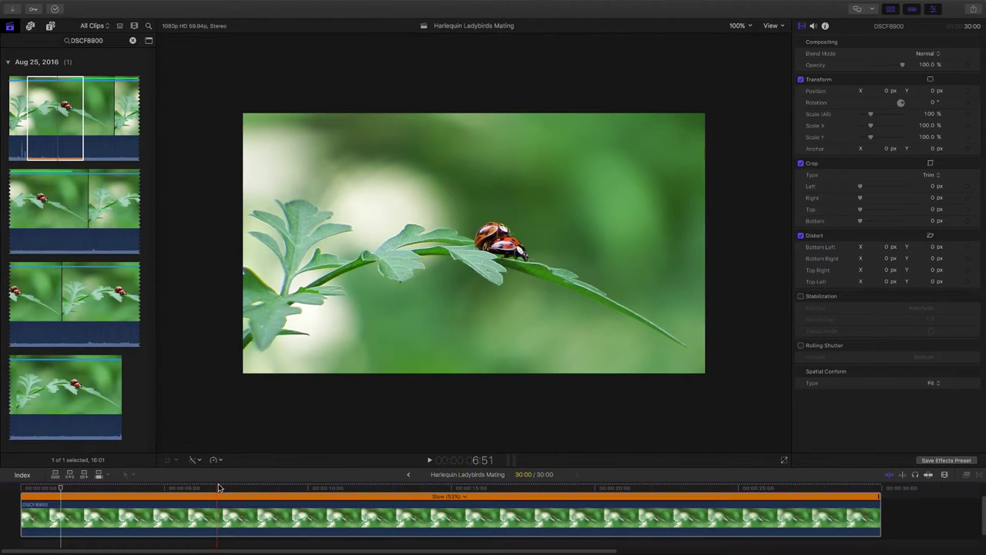
click(931, 165)
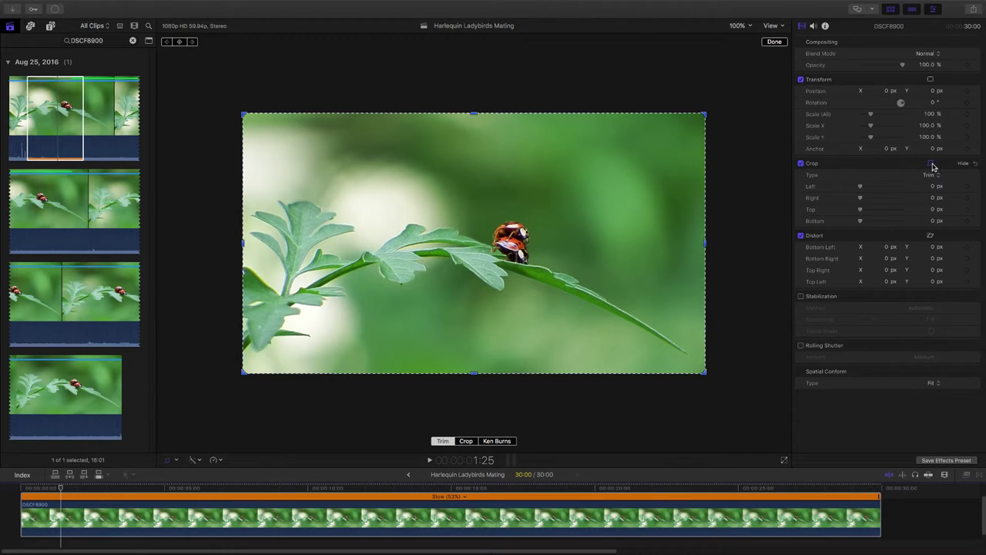
click(490, 443)
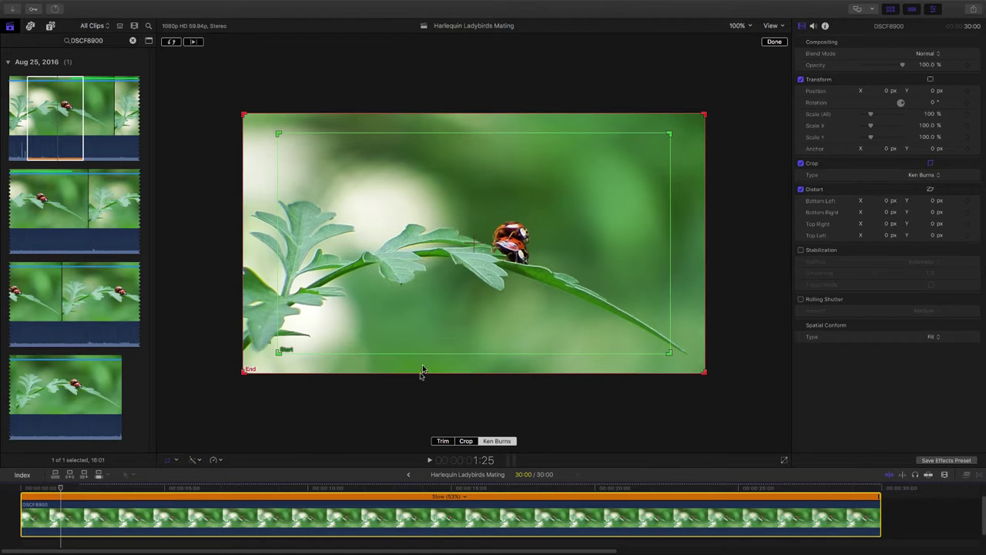
click(281, 354)
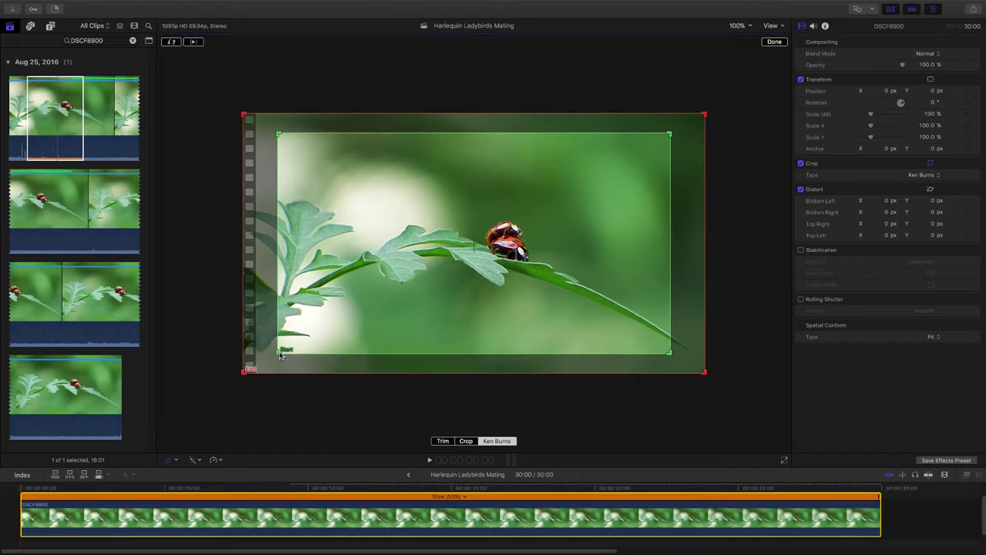
drag(280, 353, 344, 337)
drag(537, 272, 539, 285)
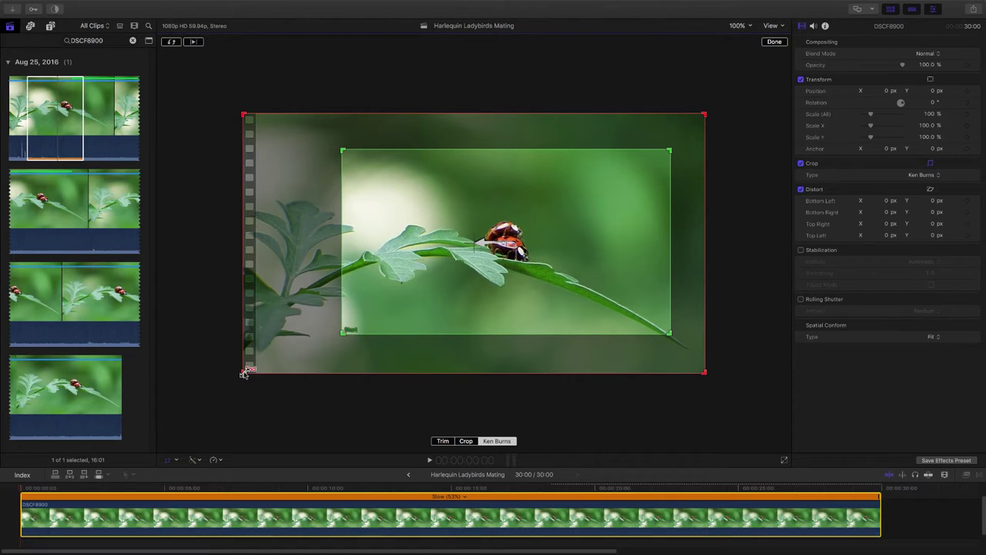
Resize and reposition the End frame so it covers nearly the whole picture
drag(244, 373, 287, 360)
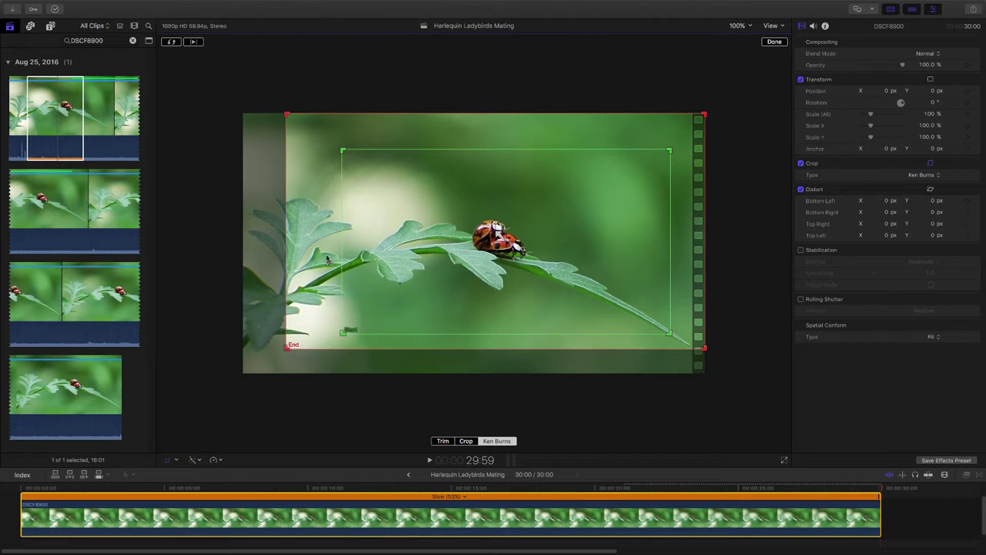
drag(328, 261, 352, 265)
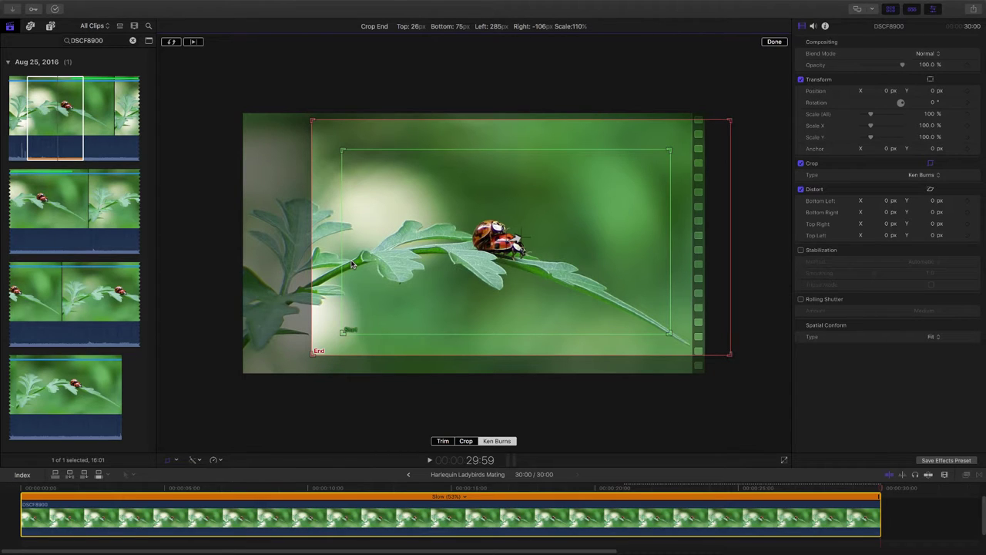
drag(351, 264, 322, 261)
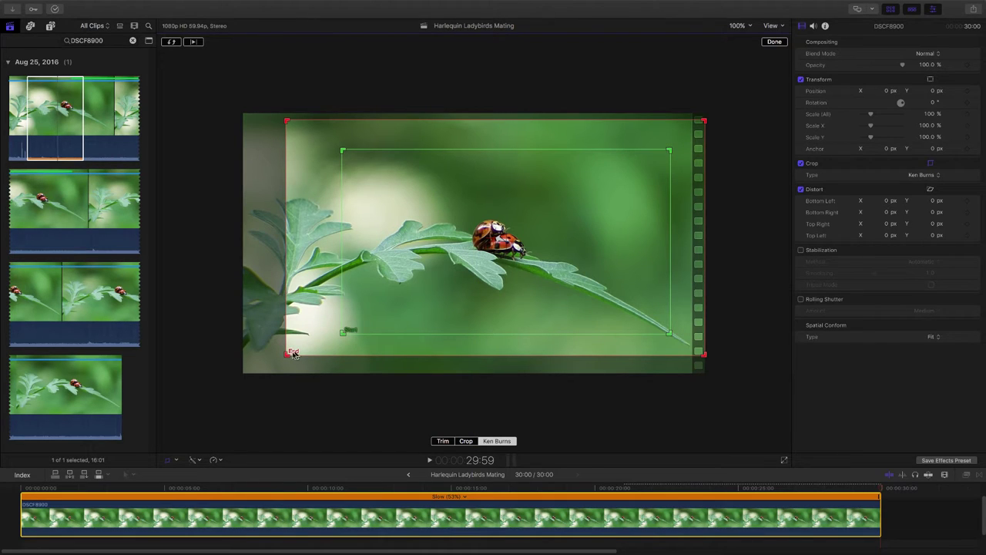
drag(284, 354, 295, 349)
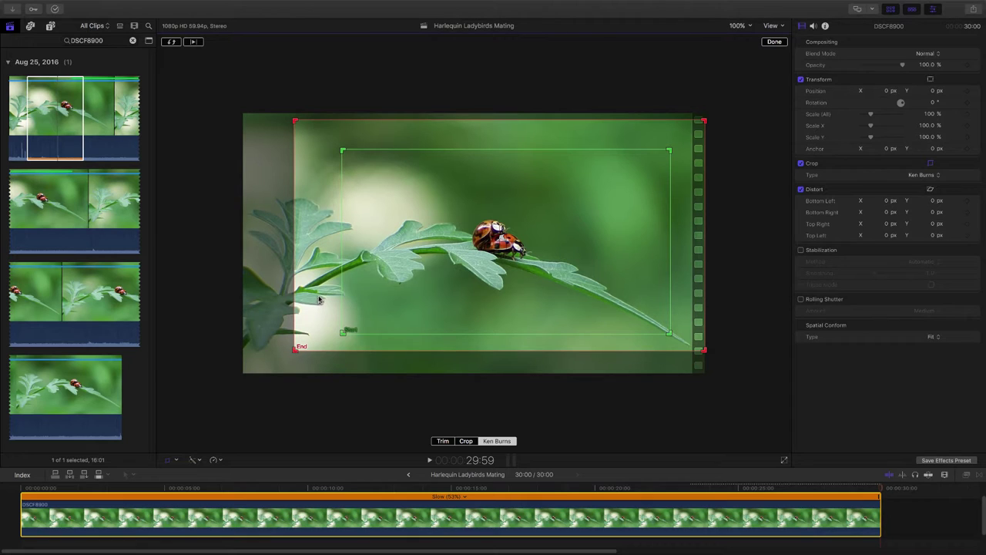
drag(321, 305, 317, 304)
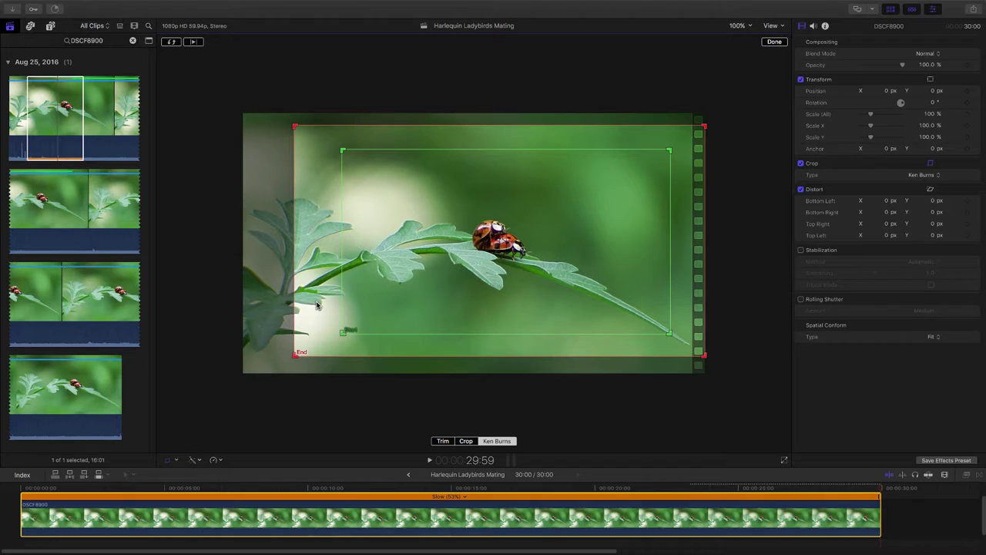
Confirm the Ken Burns framing with Done, closing the crop overlay
click(775, 41)
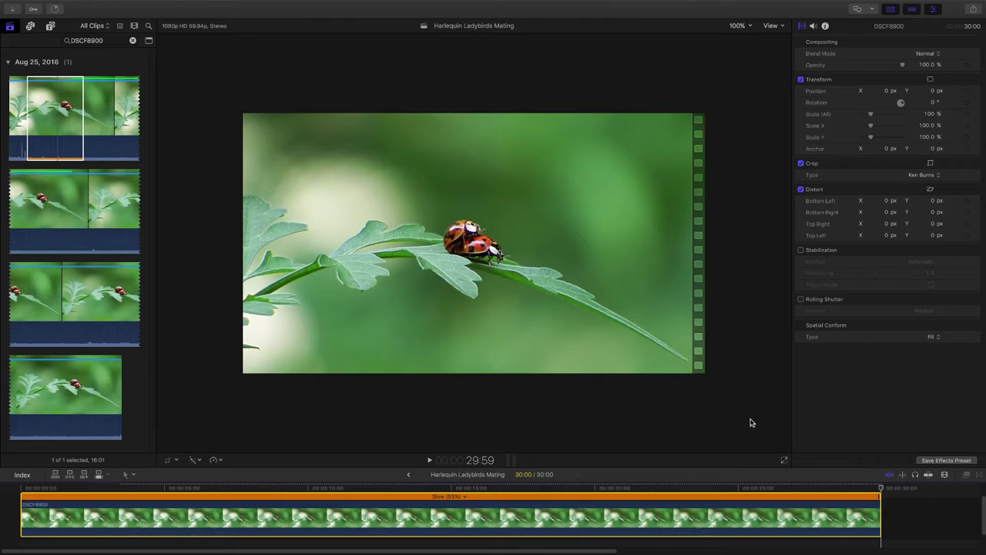
Deselect the clip and drag its end left so the project runs 12:21
click(881, 517)
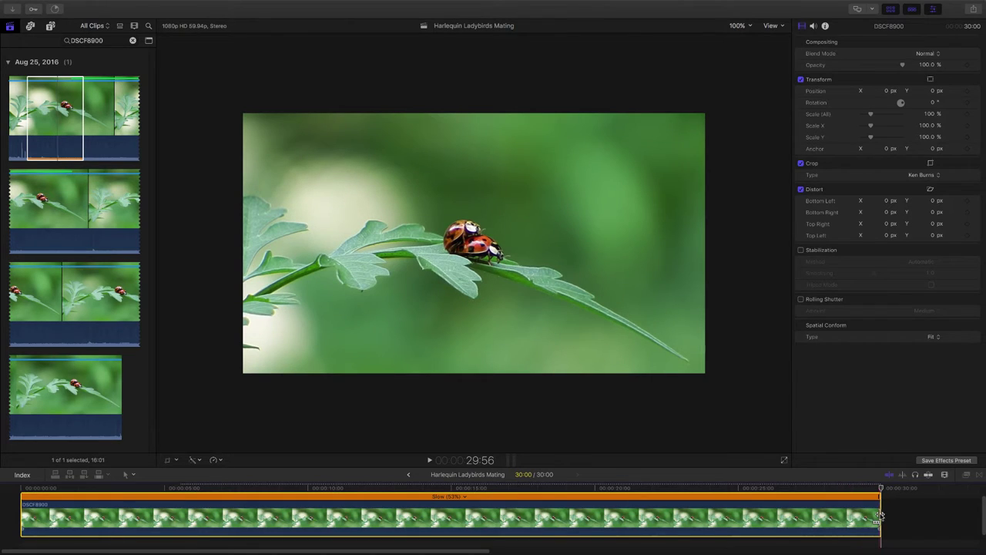
drag(881, 517, 371, 516)
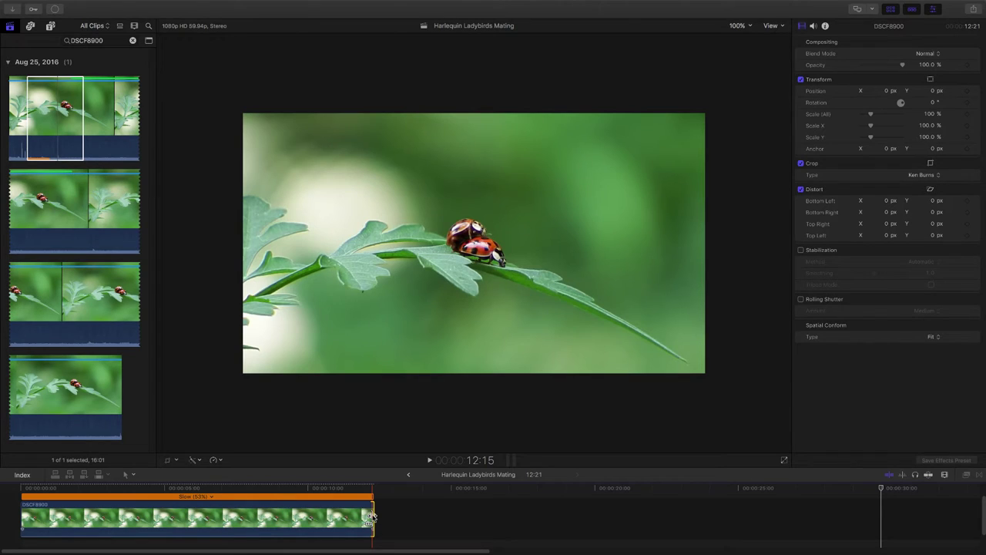
click(259, 524)
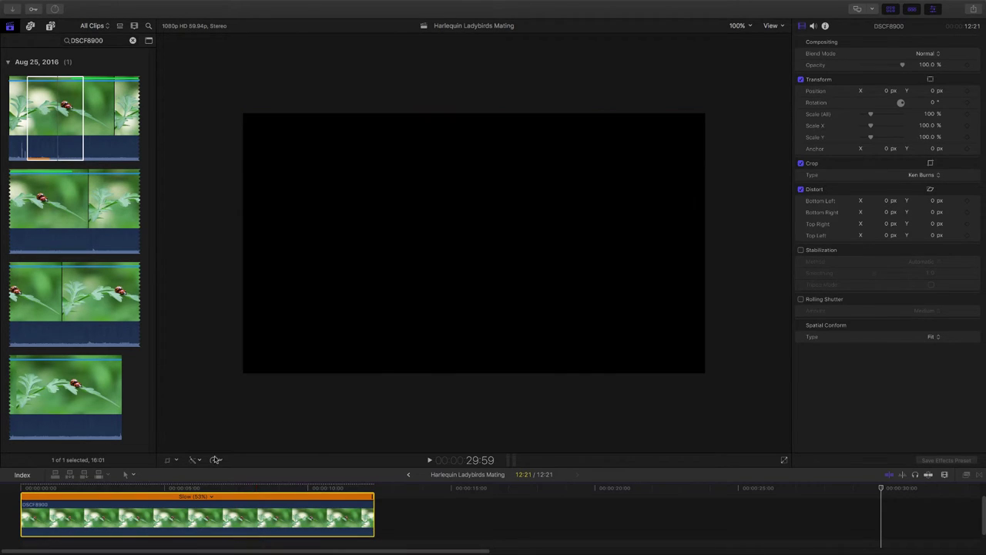
click(215, 461)
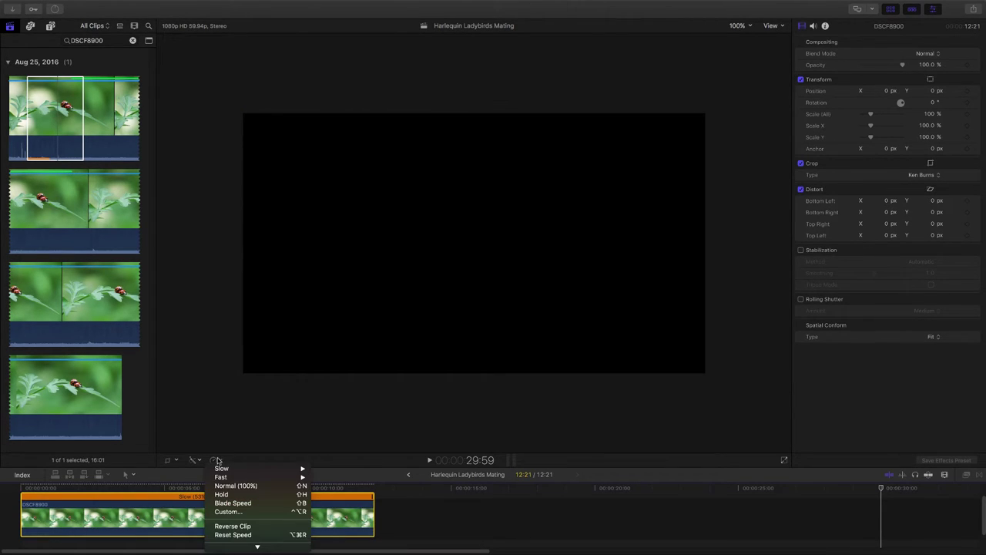
click(228, 512)
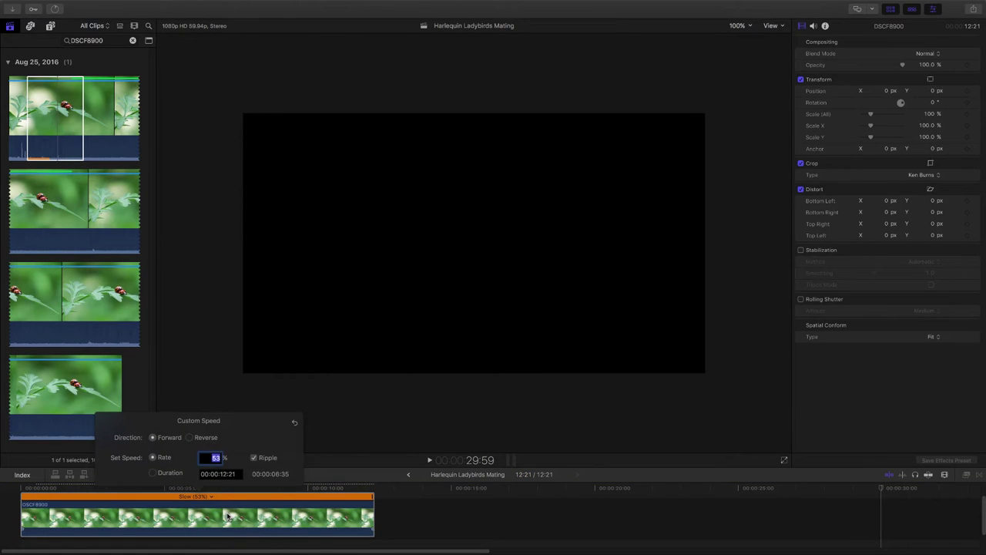
click(154, 474)
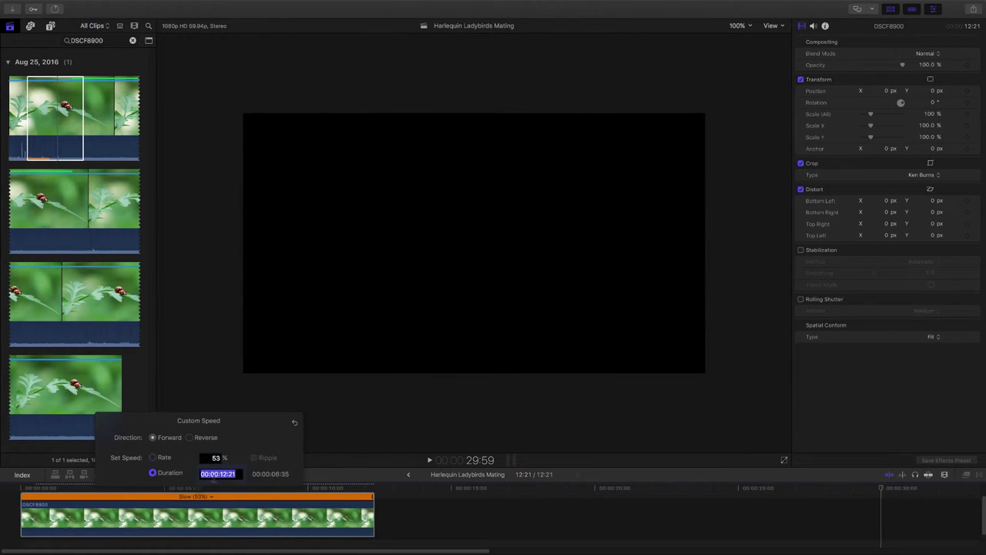
click(235, 474)
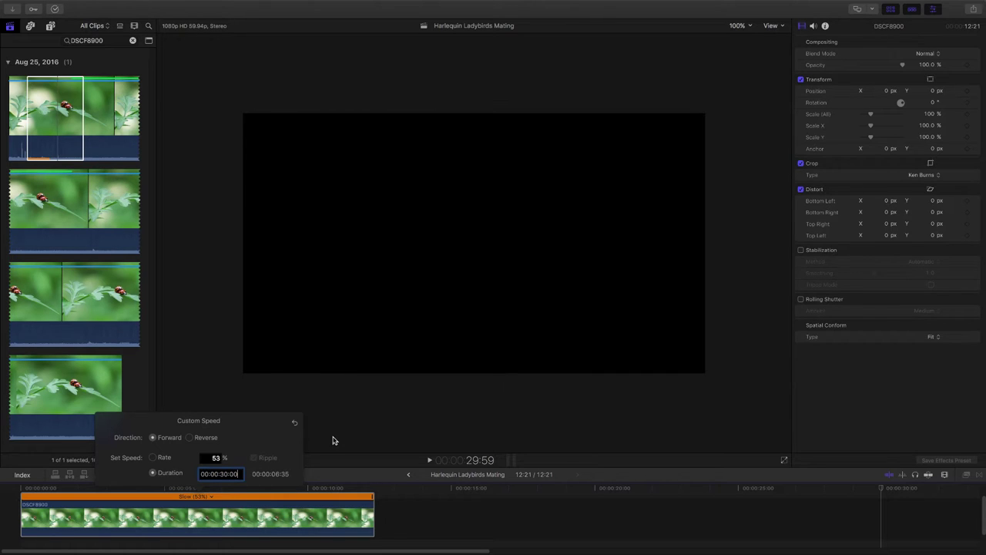
key(Return)
click(23, 488)
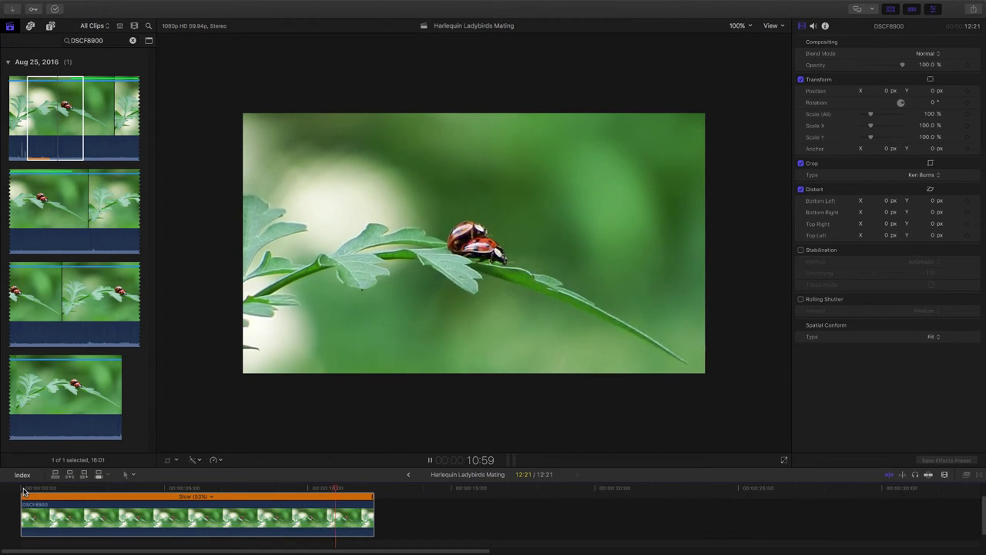
Stop playback and retime the clip to a 00:00:30:00 duration, yielding 22% speed
key(space)
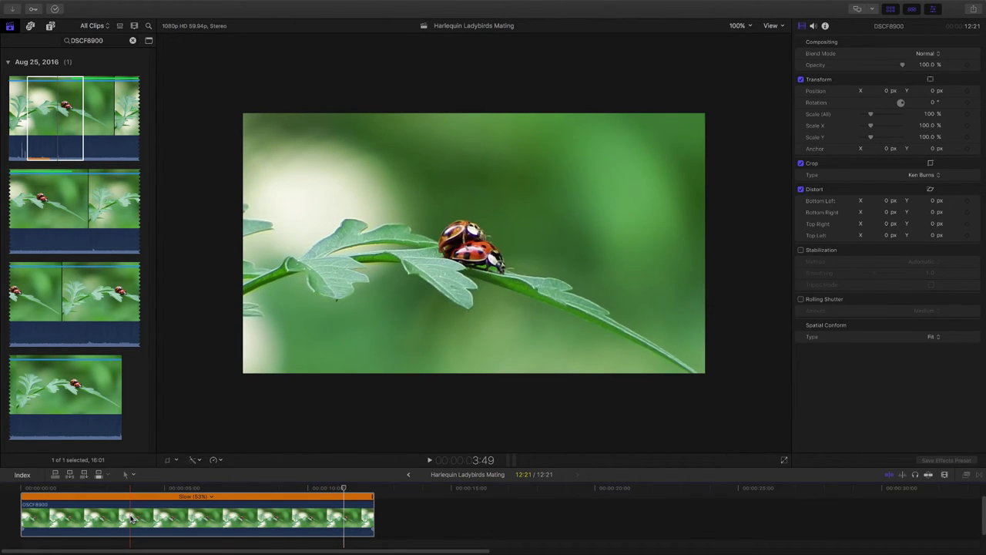
click(222, 461)
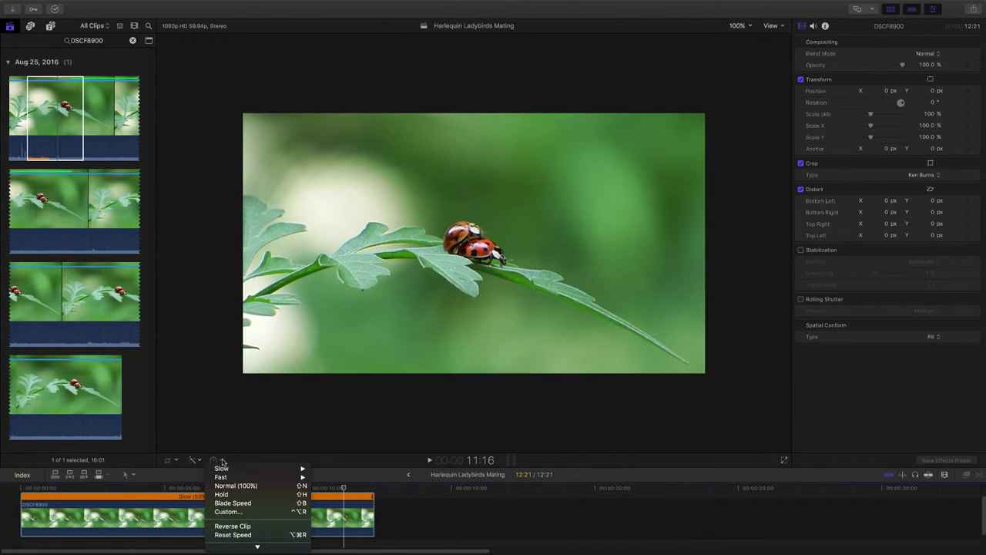
click(228, 512)
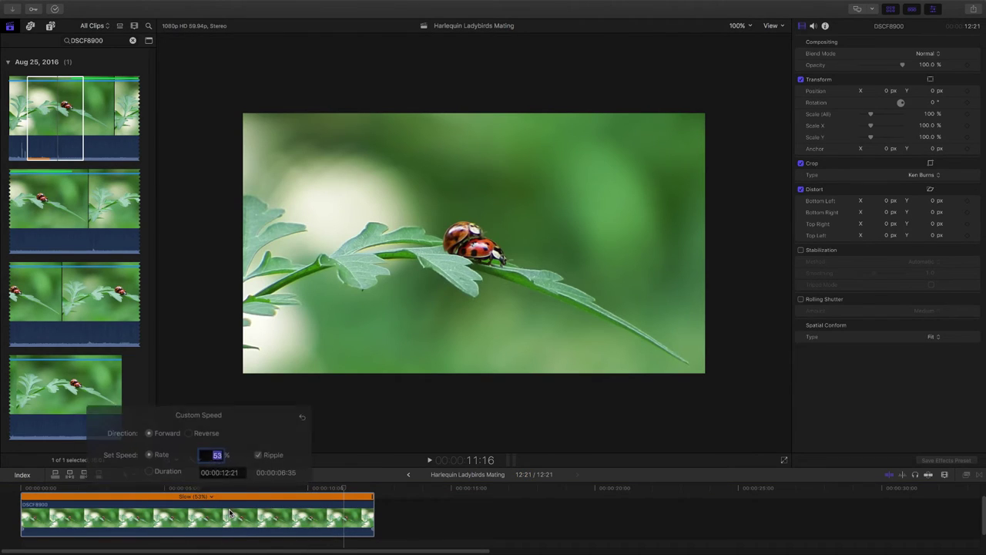
click(152, 473)
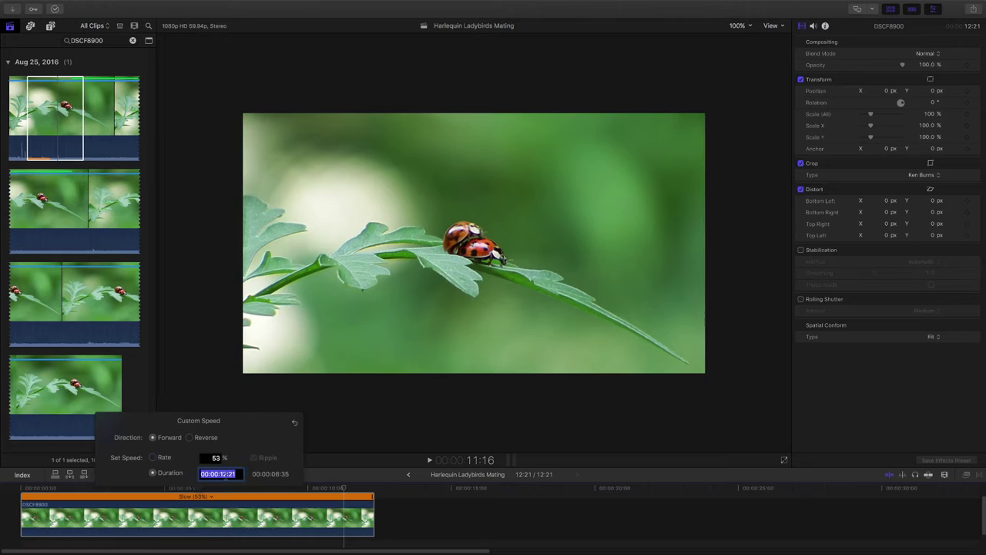
click(235, 474)
key(BackSpace)
key(BackSpace)
text(30:00)
key(Return)
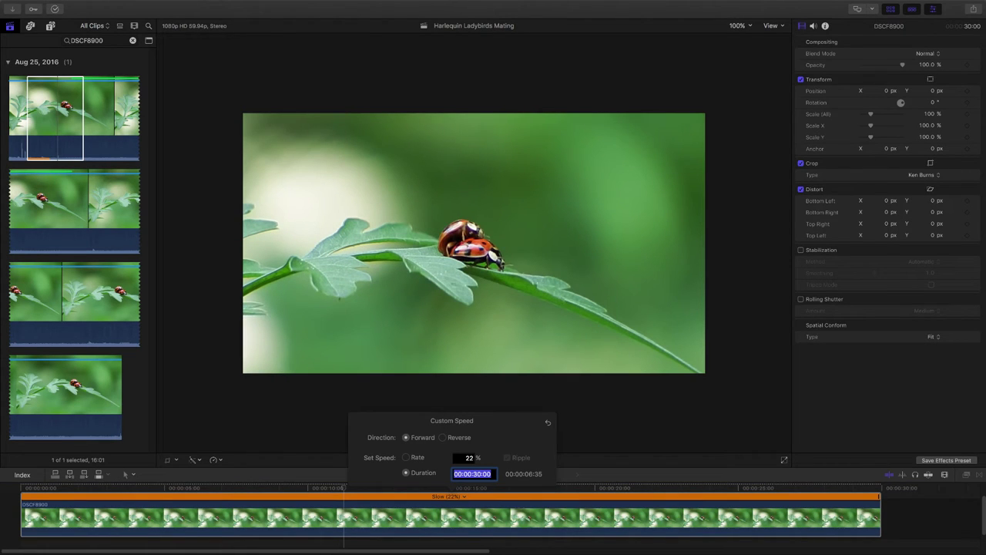
click(604, 425)
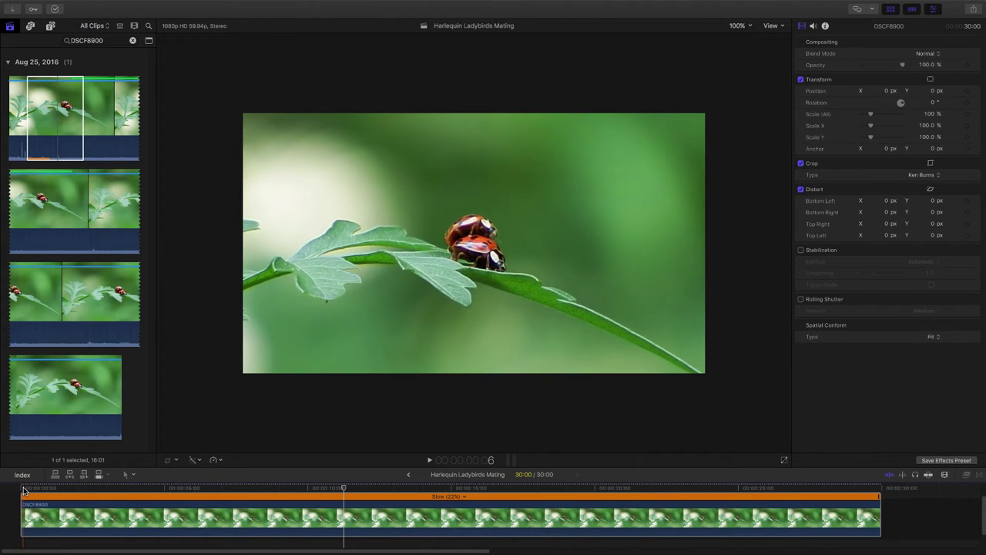
key(space)
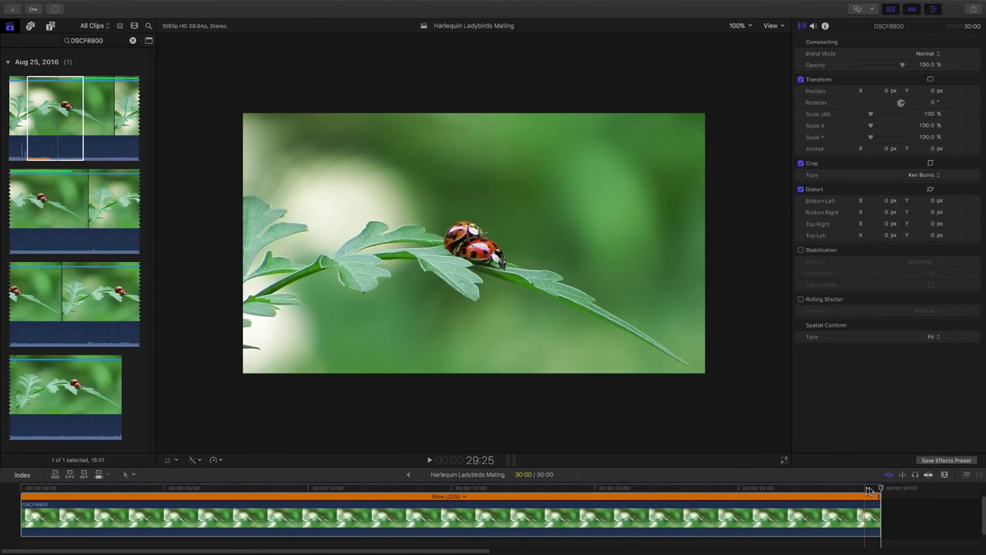
Fit the timeline with Shift-Z and place a one-second Cross Dissolve on the clip's end
click(980, 476)
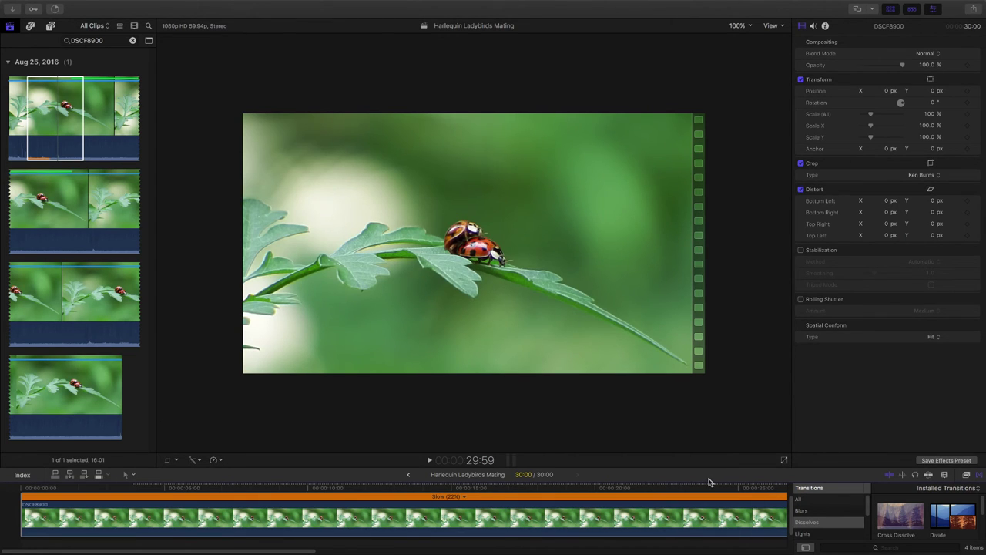
key(shift+z)
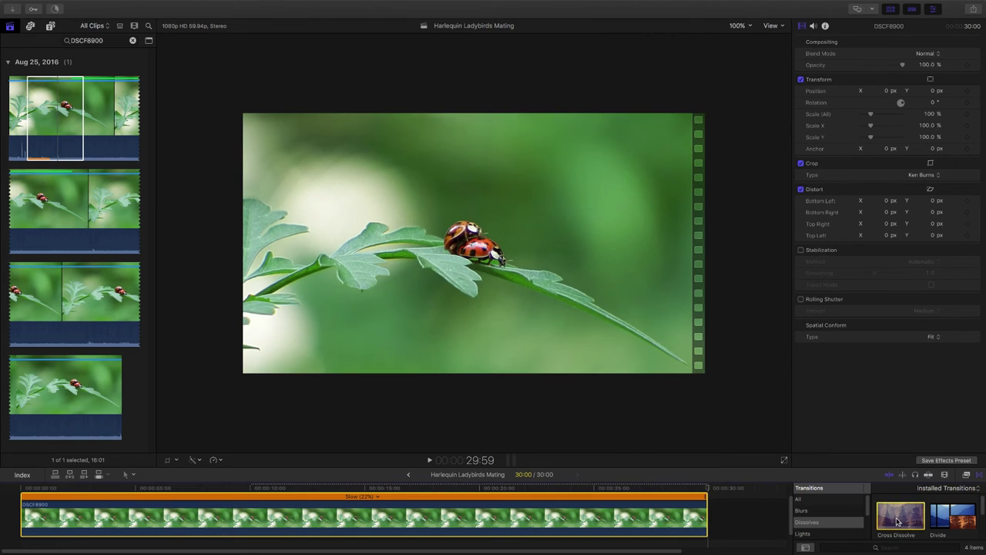
drag(896, 523, 721, 530)
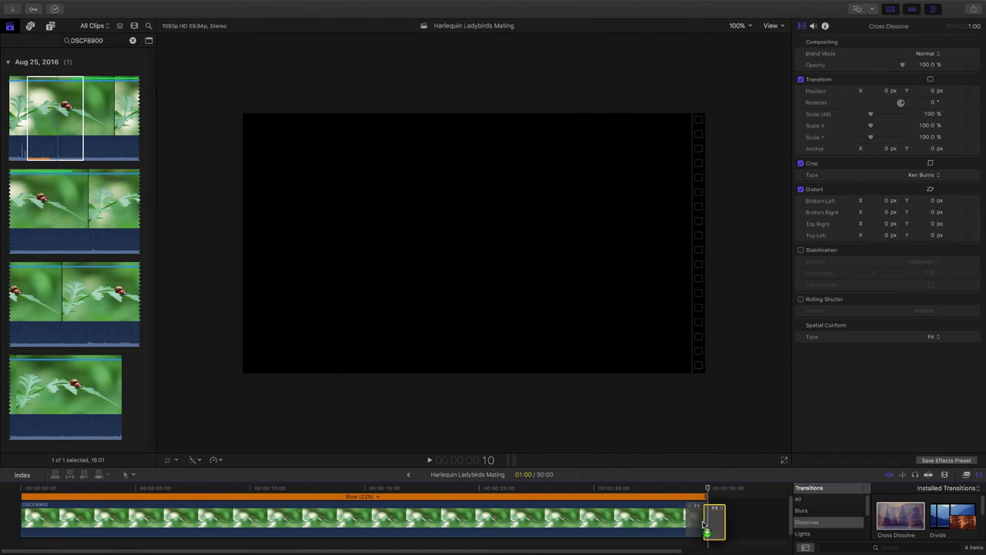